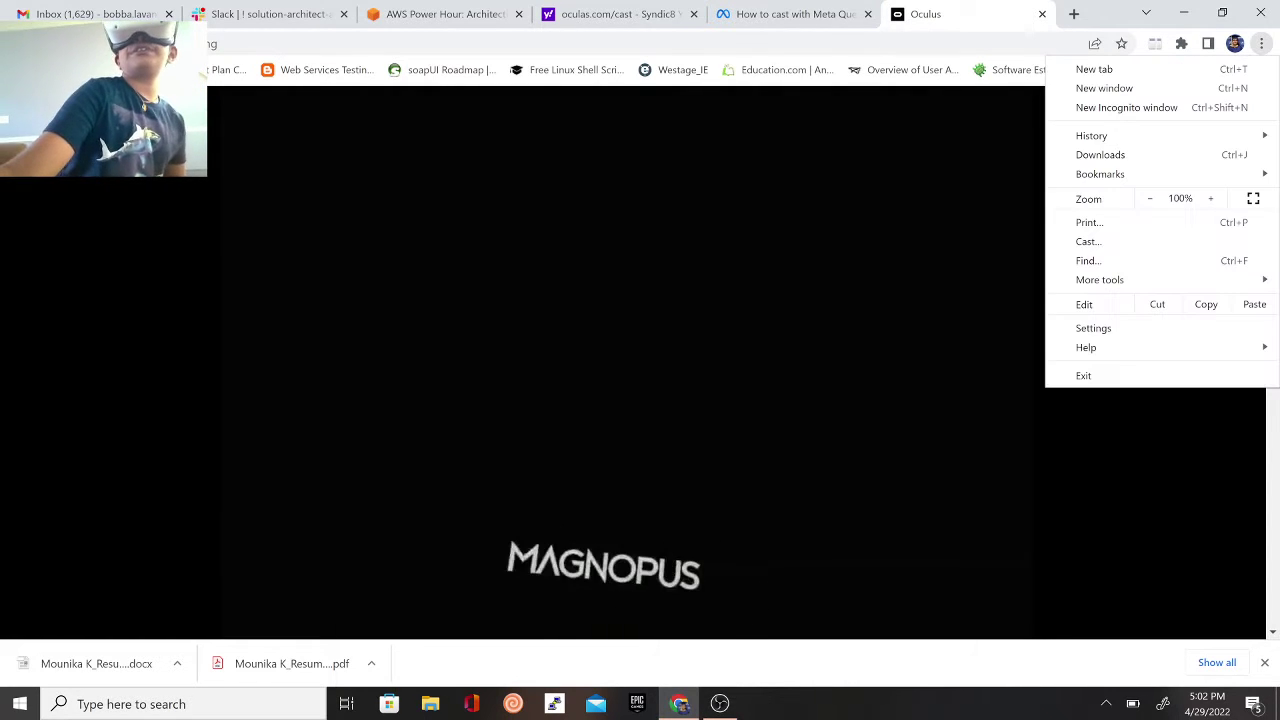
Make the Elixir cast stream fill the whole screen while playing hand-tracked.
click(1250, 197)
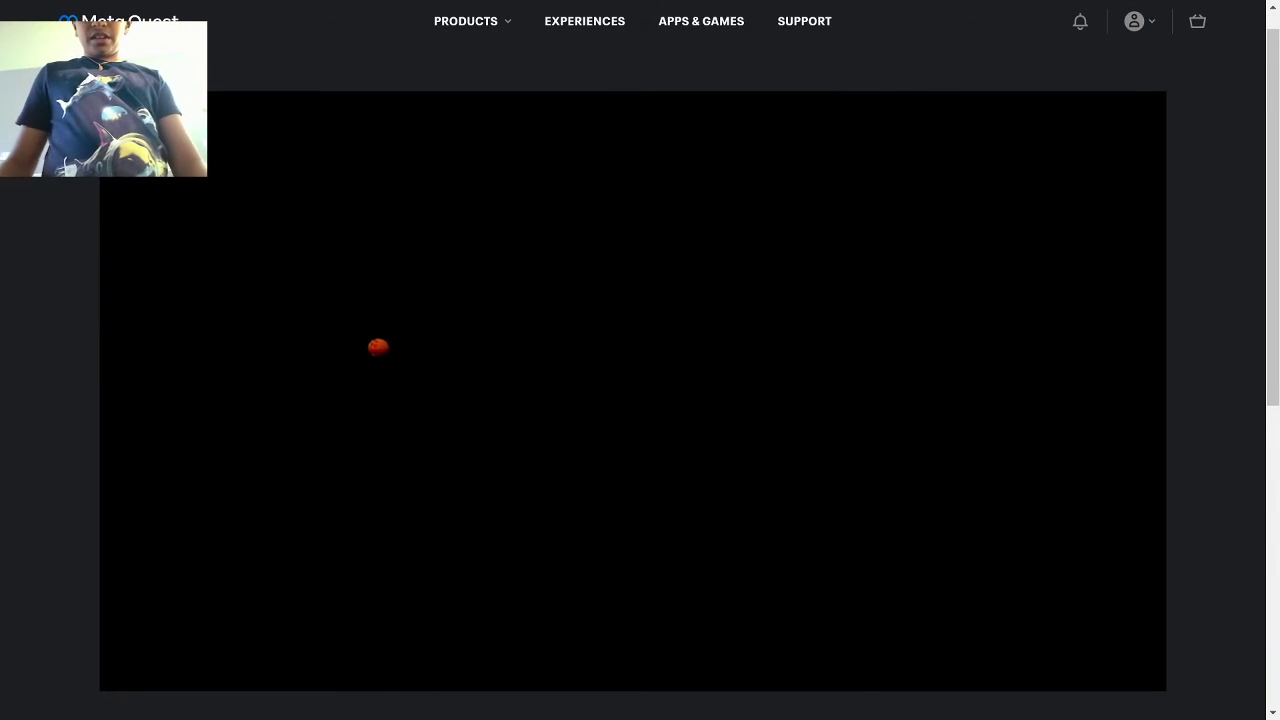
scroll(640, 400, up, 1)
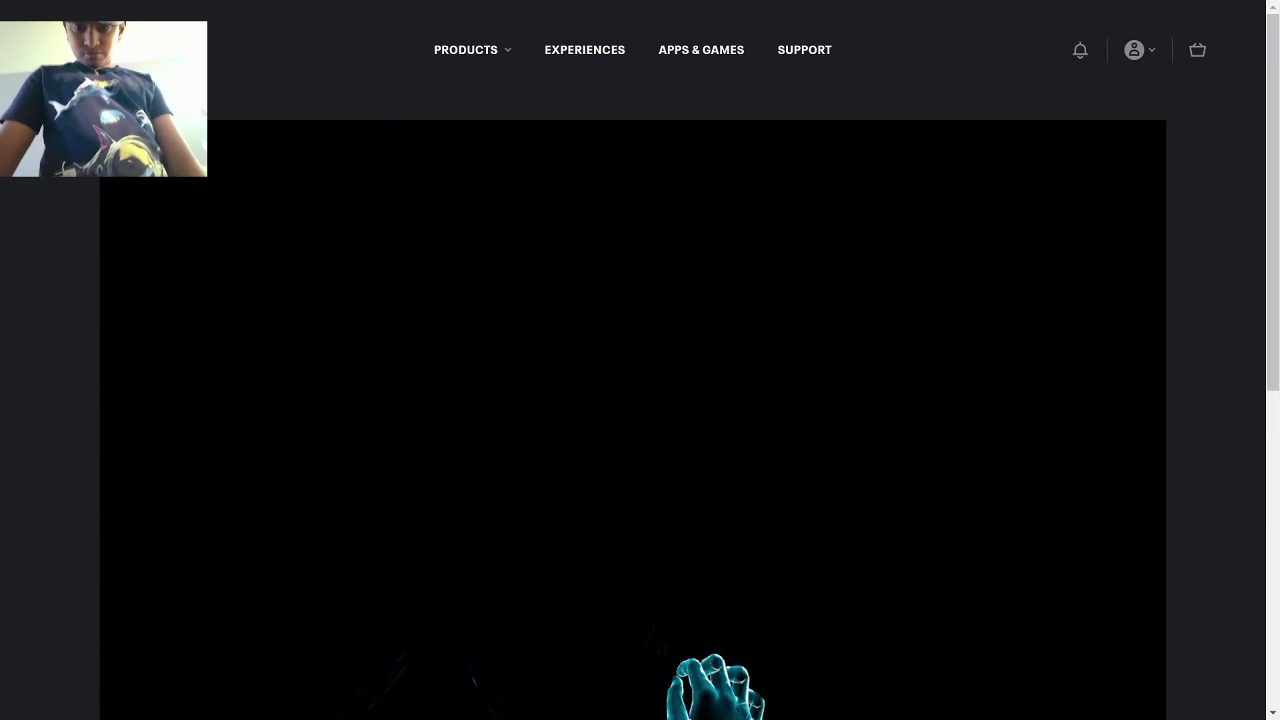